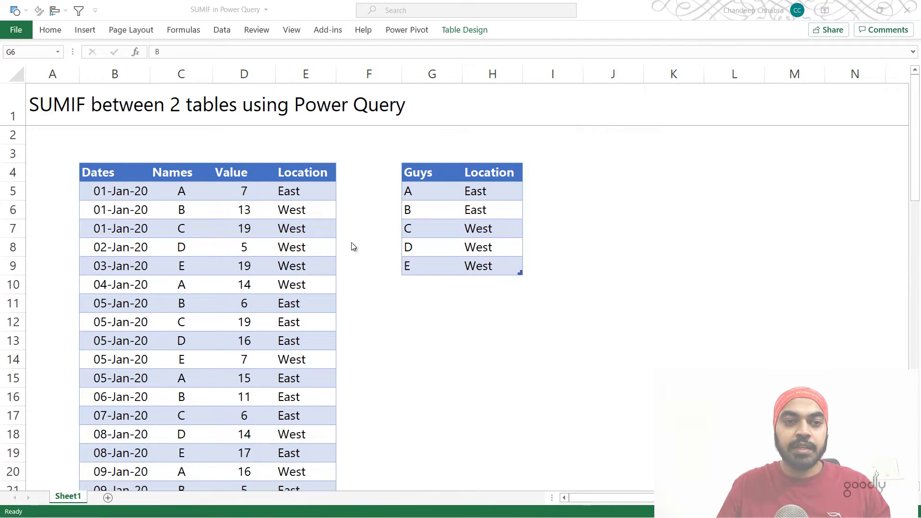
Review the source table's dates, locations and Values, adding a trial SUMIF header beside Location
{"action": "left_click", "coordinate": [105, 206]}
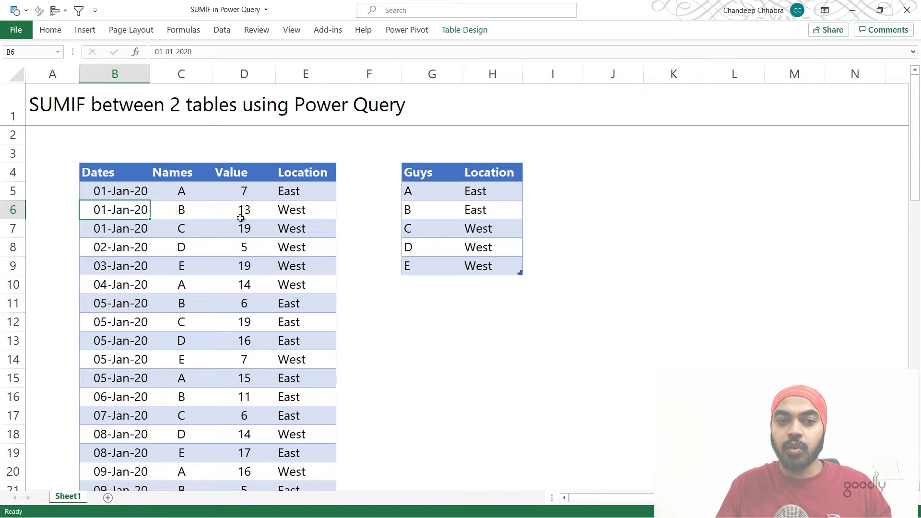
{"action": "left_click", "coordinate": [282, 211]}
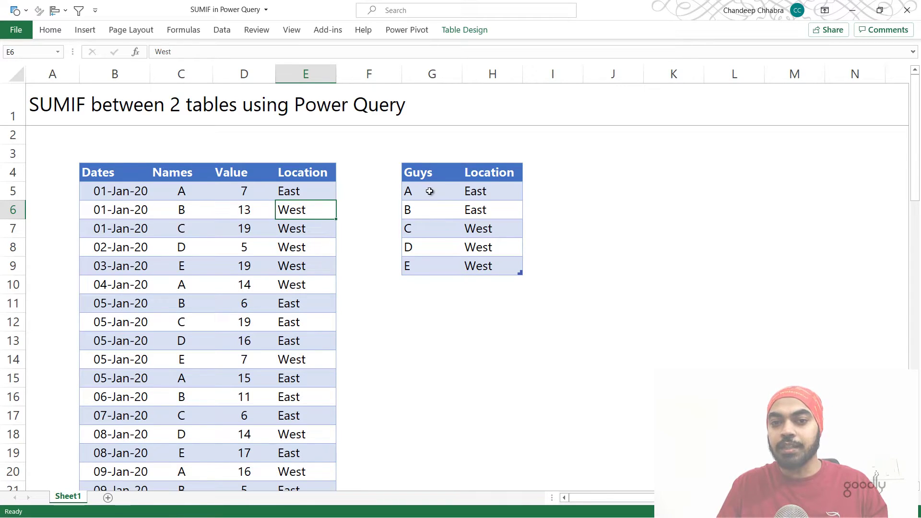
{"action": "left_click", "coordinate": [552, 177]}
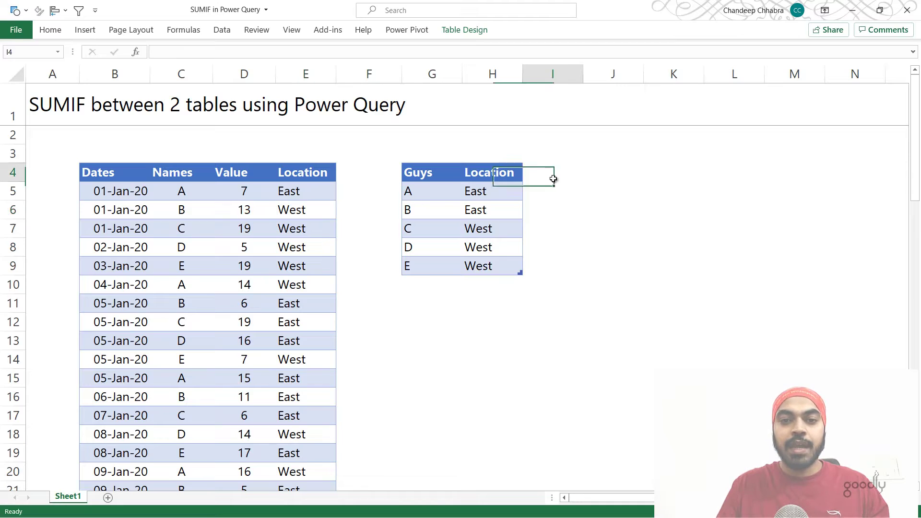
{"action": "type", "text": "SUMIF"}
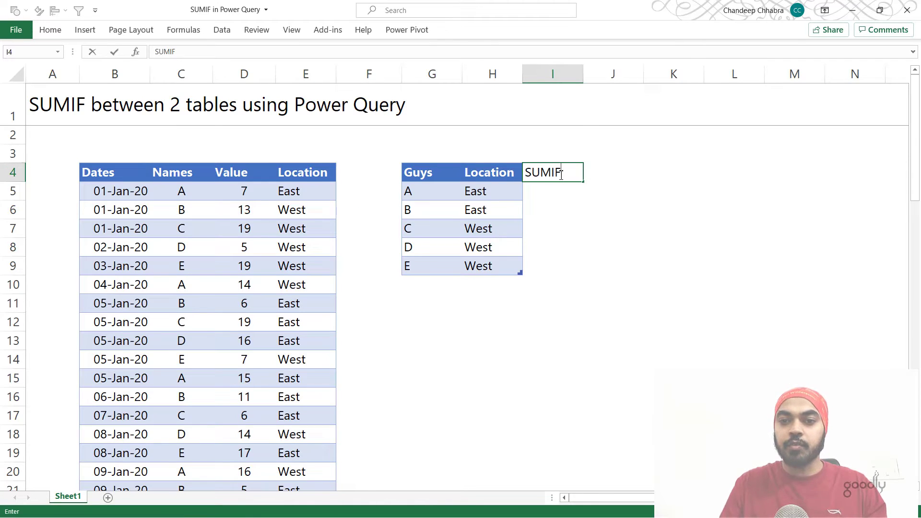
{"action": "key", "text": "Return"}
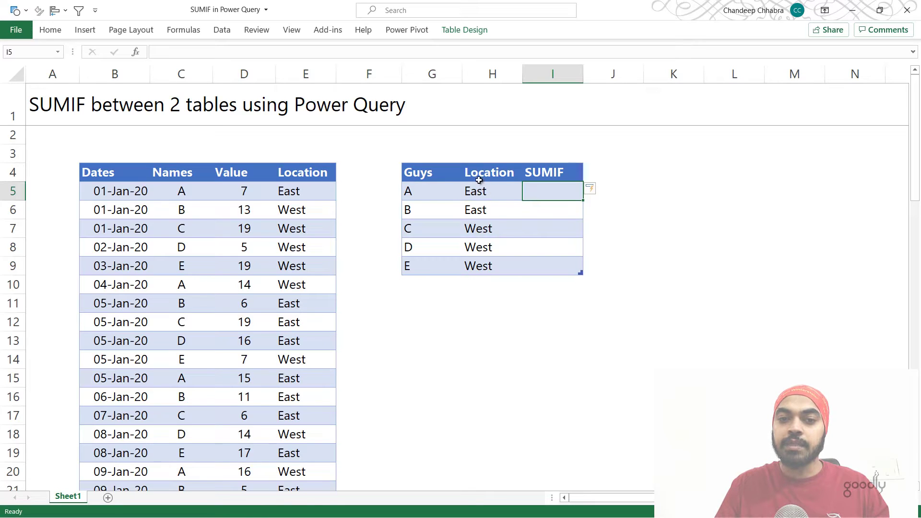
{"action": "left_click_drag", "start_coordinate": [242, 191], "coordinate": [230, 377]}
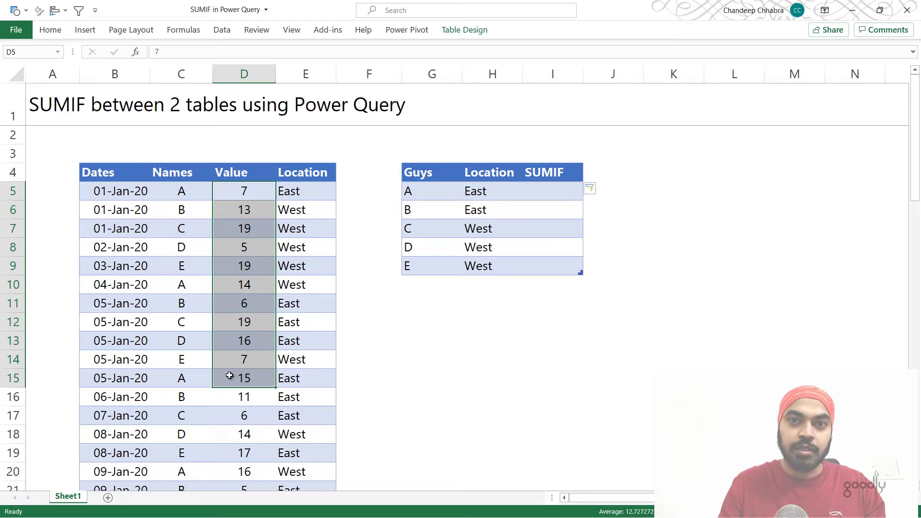
Delete the trial SUMIF column from the source table
{"action": "left_click", "coordinate": [556, 195]}
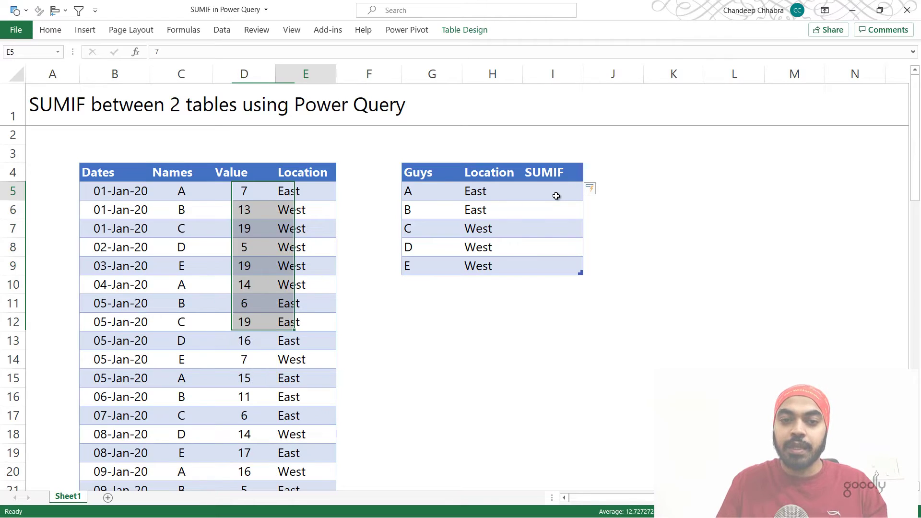
{"action": "key", "text": "ctrl+space"}
{"action": "key", "text": "ctrl+space"}
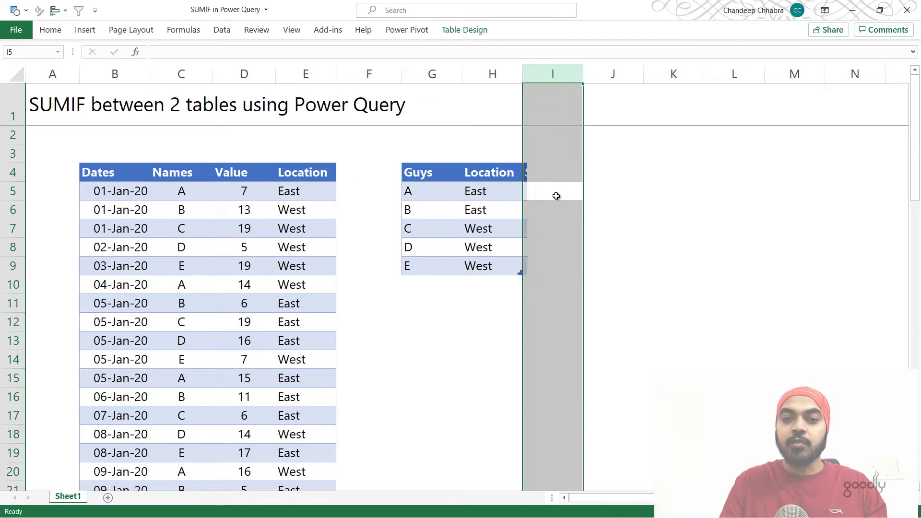
{"action": "key", "text": "ctrl+minus"}
{"action": "left_click", "coordinate": [433, 202]}
{"action": "left_click", "coordinate": [254, 251]}
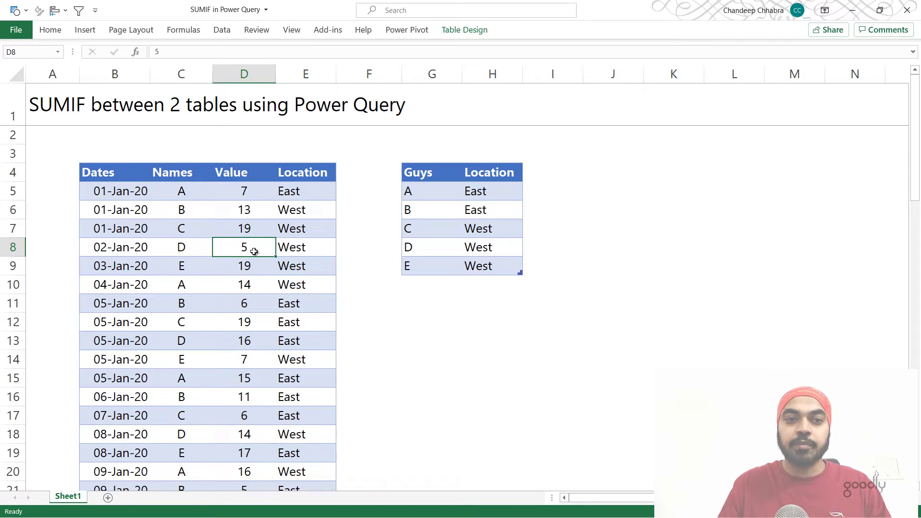
Load the source table into Power Query as AllTable, saved as connection only
{"action": "left_click", "coordinate": [228, 34]}
{"action": "left_click", "coordinate": [81, 76]}
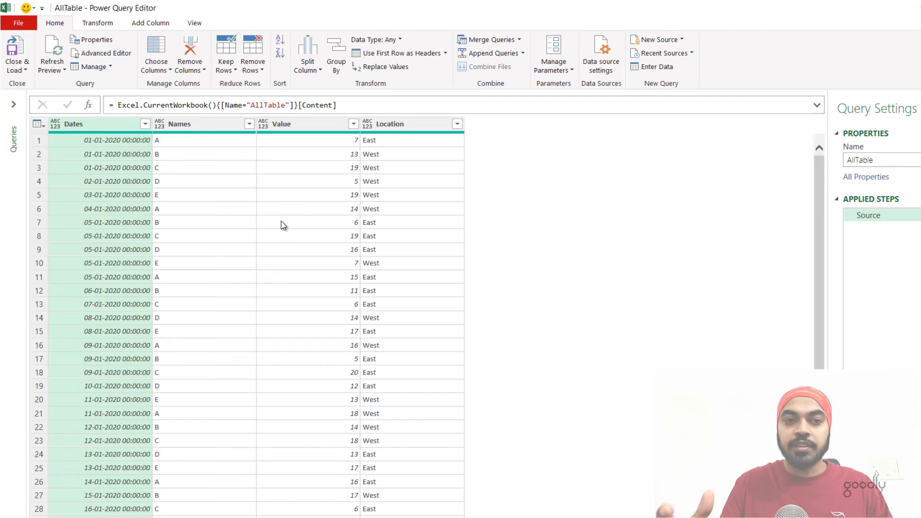
{"action": "left_click", "coordinate": [21, 71]}
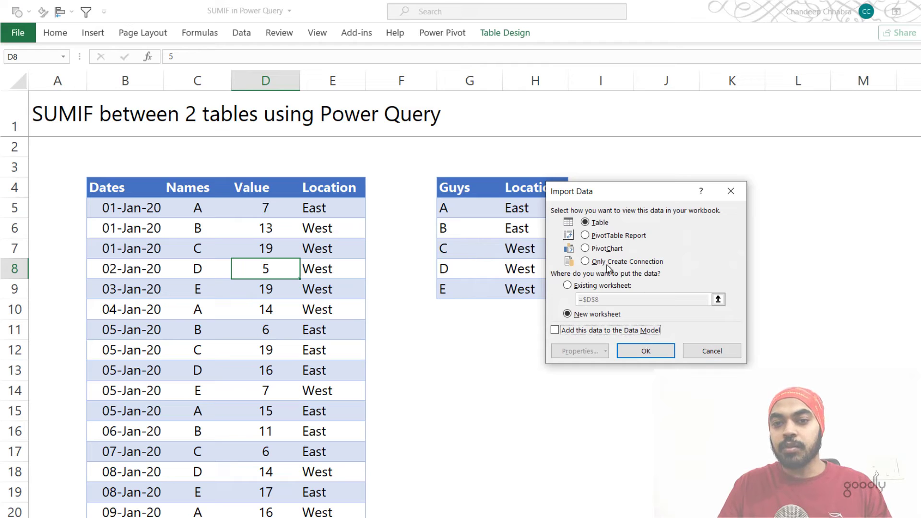
{"action": "left_click", "coordinate": [613, 265]}
{"action": "left_click", "coordinate": [655, 350]}
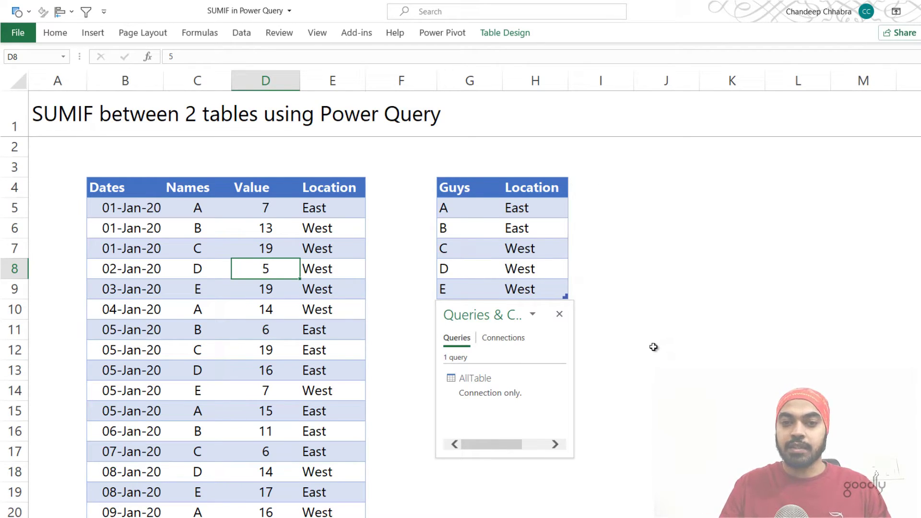
{"action": "left_click", "coordinate": [477, 229]}
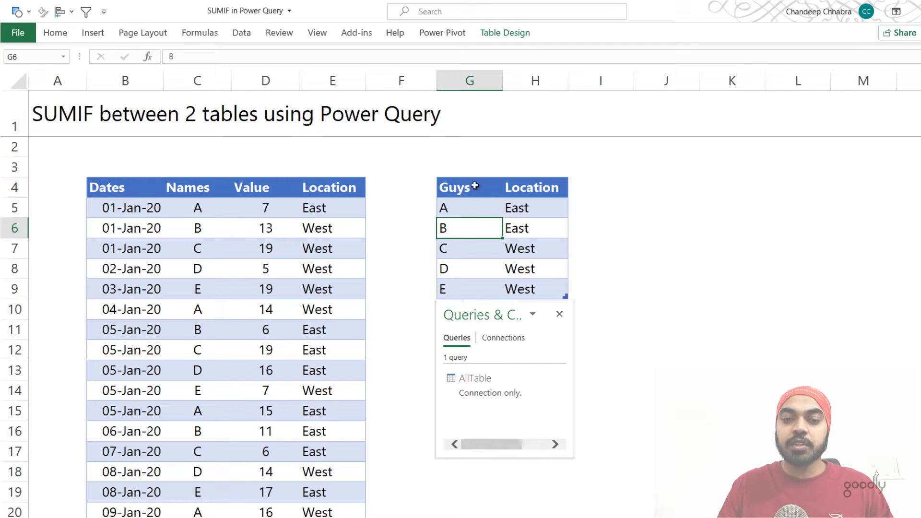
Bring the Guys/Location table into Power Query as the Summary query and expand the Queries list
{"action": "left_click", "coordinate": [243, 33]}
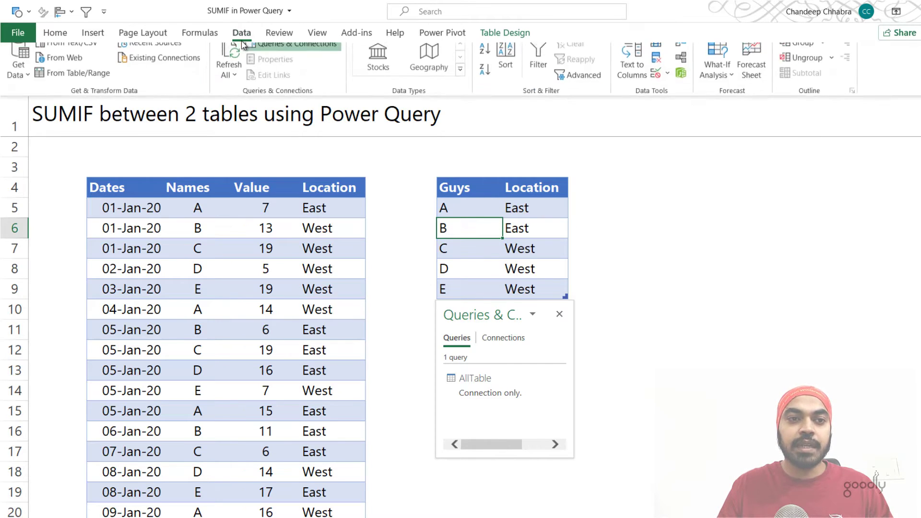
{"action": "left_click", "coordinate": [63, 91]}
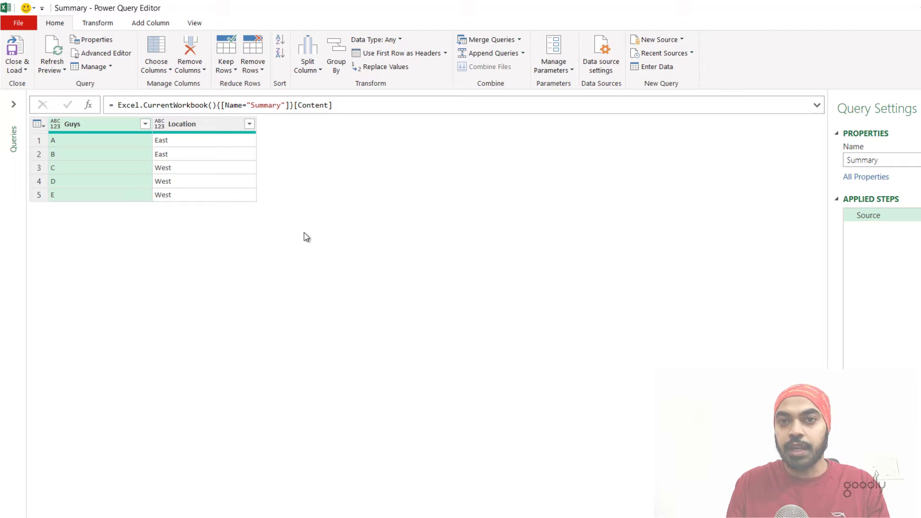
{"action": "left_click", "coordinate": [14, 104]}
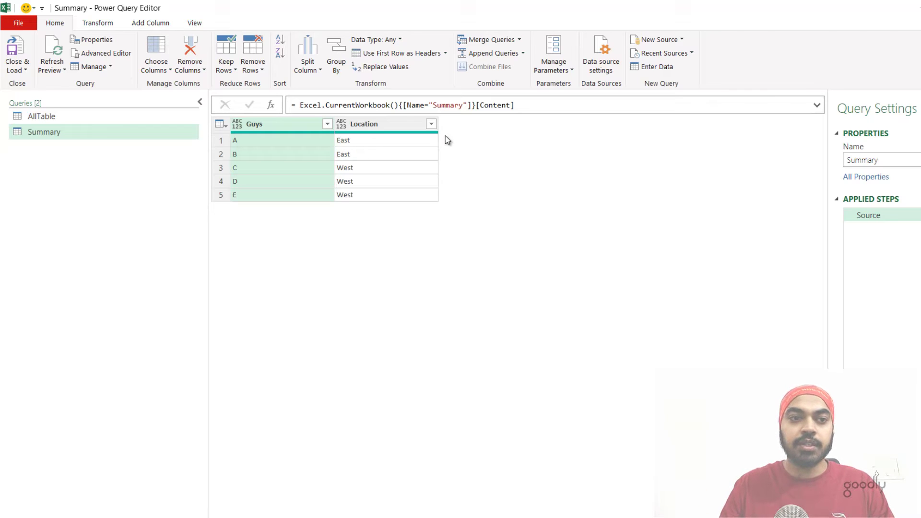
{"action": "left_click", "coordinate": [158, 24]}
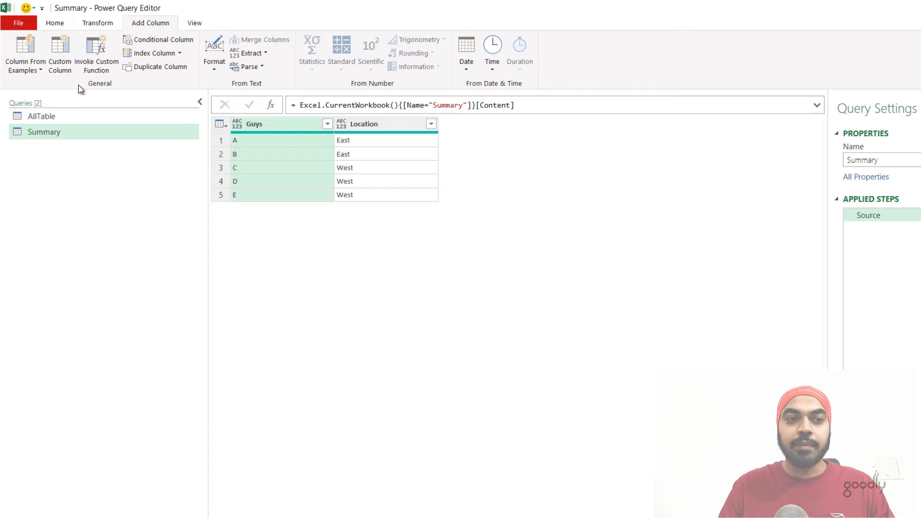
Add a Custom column with formula = AllTable to Summary and preview its nested table
{"action": "left_click", "coordinate": [63, 59]}
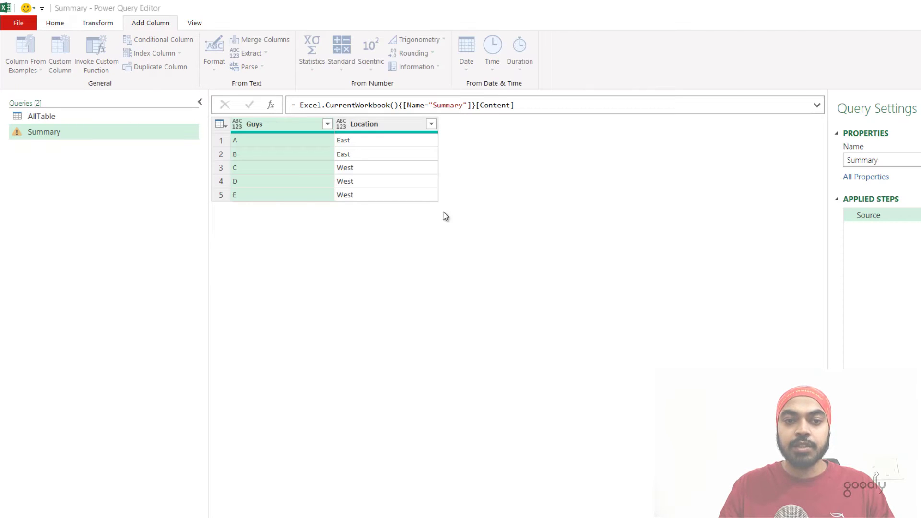
{"action": "left_click_drag", "start_coordinate": [361, 171], "coordinate": [558, 163]}
{"action": "left_click", "coordinate": [619, 282]}
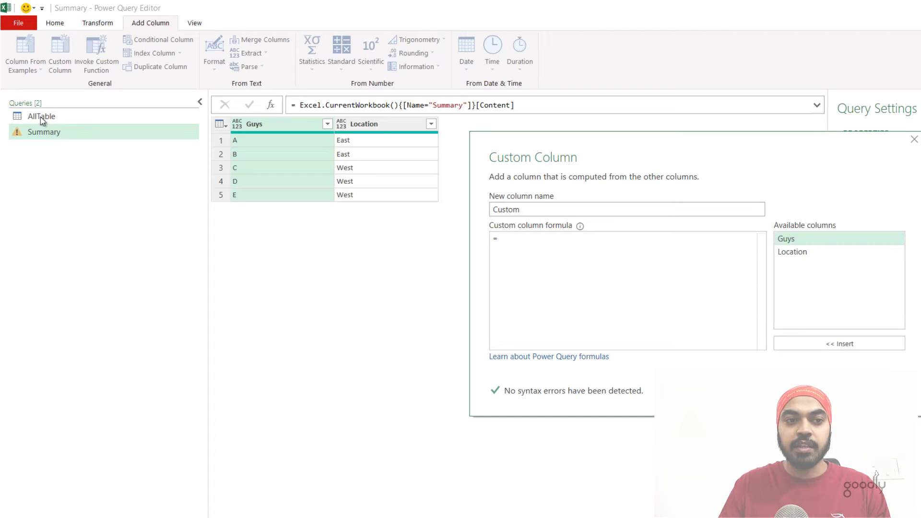
{"action": "type", "text": "AllTable"}
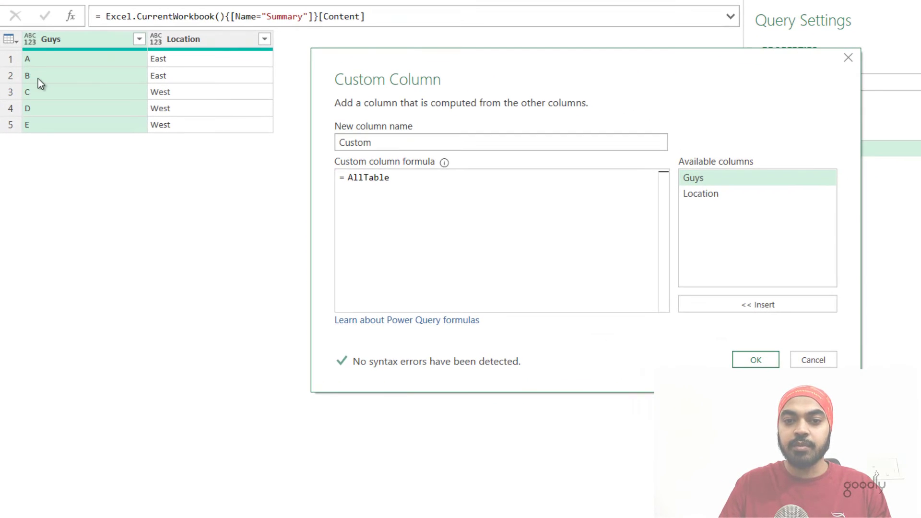
{"action": "left_click", "coordinate": [757, 361]}
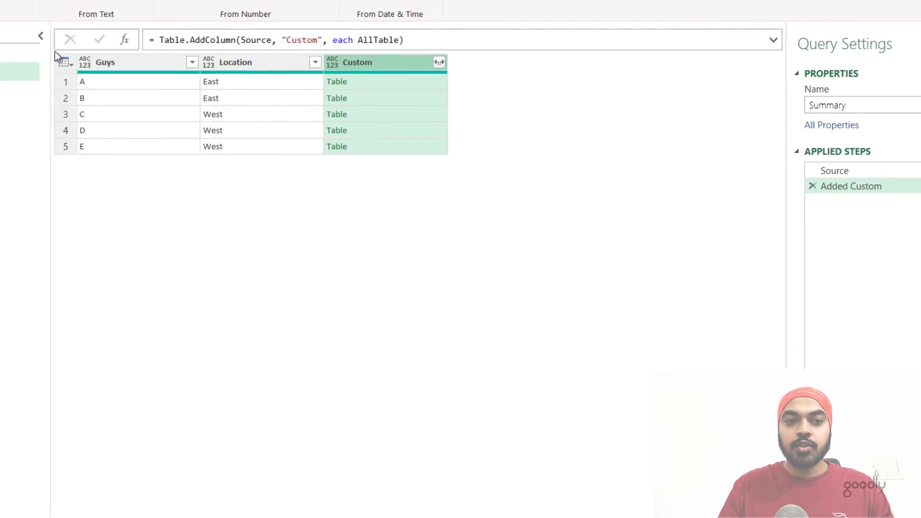
{"action": "left_click_drag", "start_coordinate": [50, 72], "coordinate": [0, 72]}
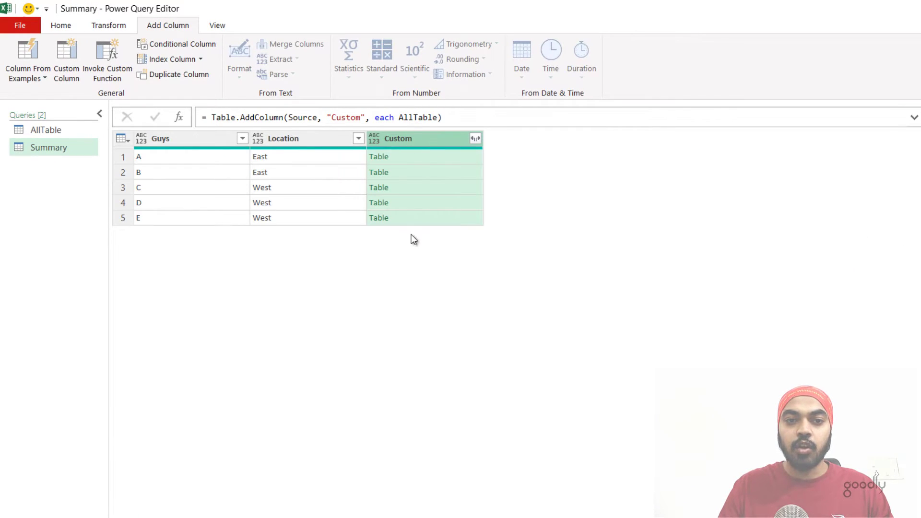
{"action": "left_click", "coordinate": [416, 152]}
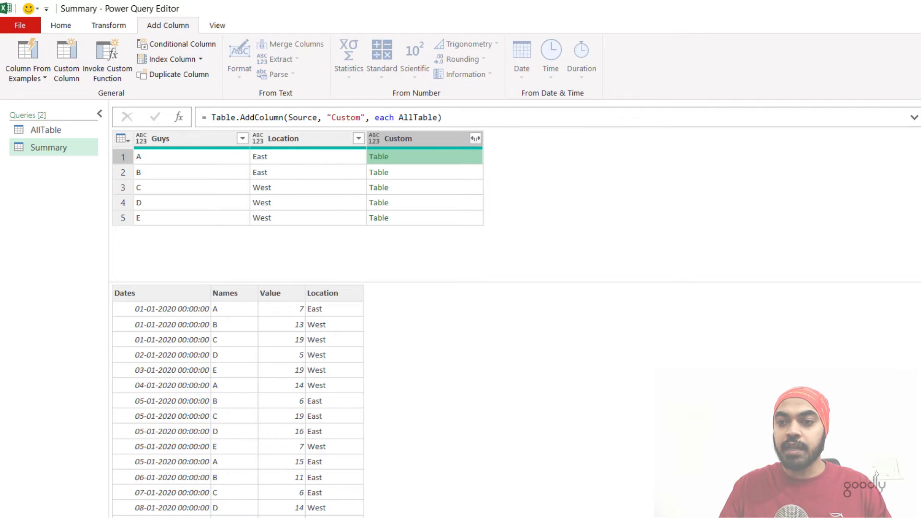
Rename the column to SUMIF and begin a Table.SelectRows formula around AllTable
{"action": "double_click", "coordinate": [333, 139]}
{"action": "type", "text": "SUMIF"}
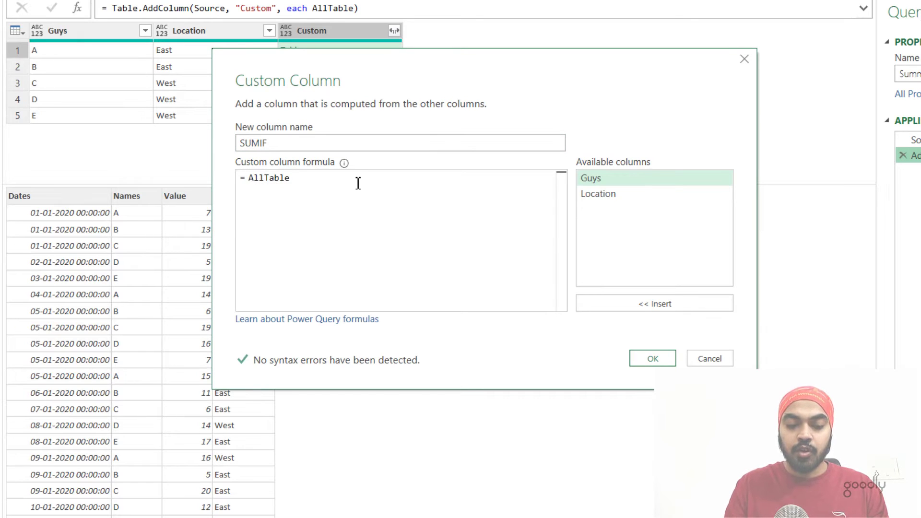
{"action": "type", "text": "Table"}
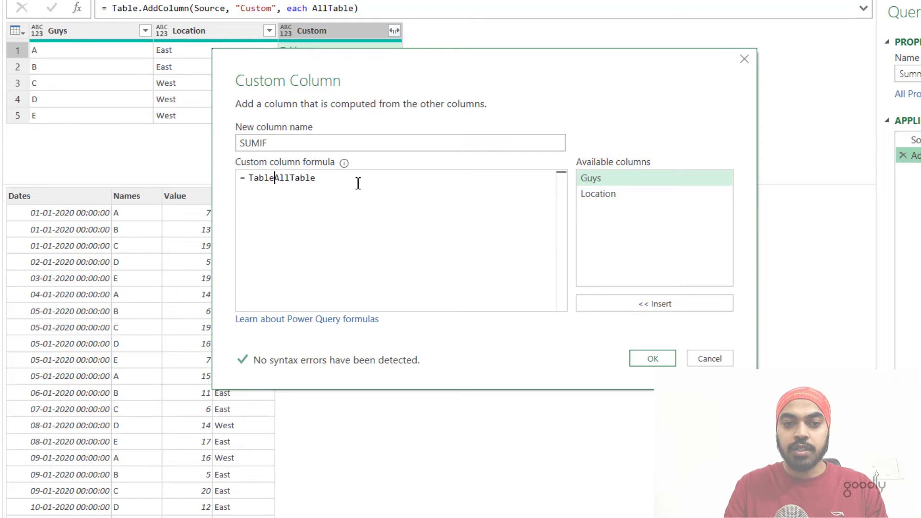
{"action": "type", "text": ".SelectRows("}
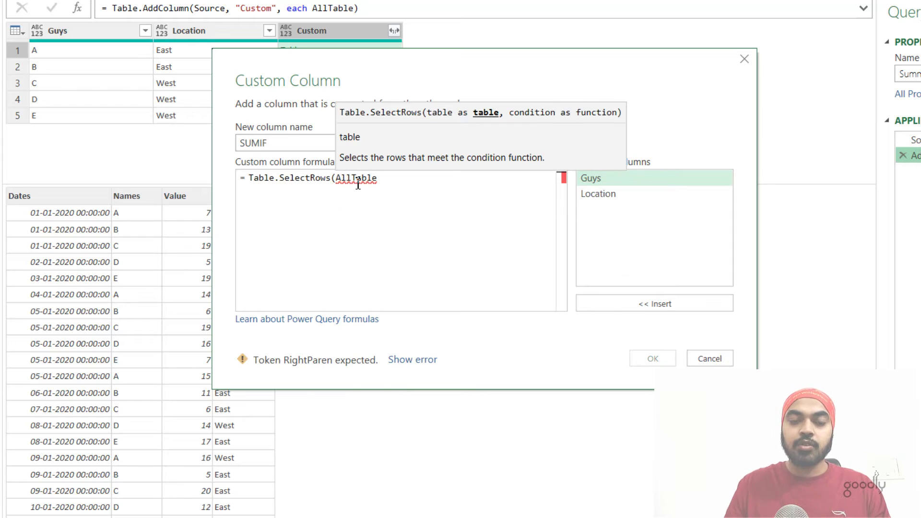
{"action": "key", "text": "Return"}
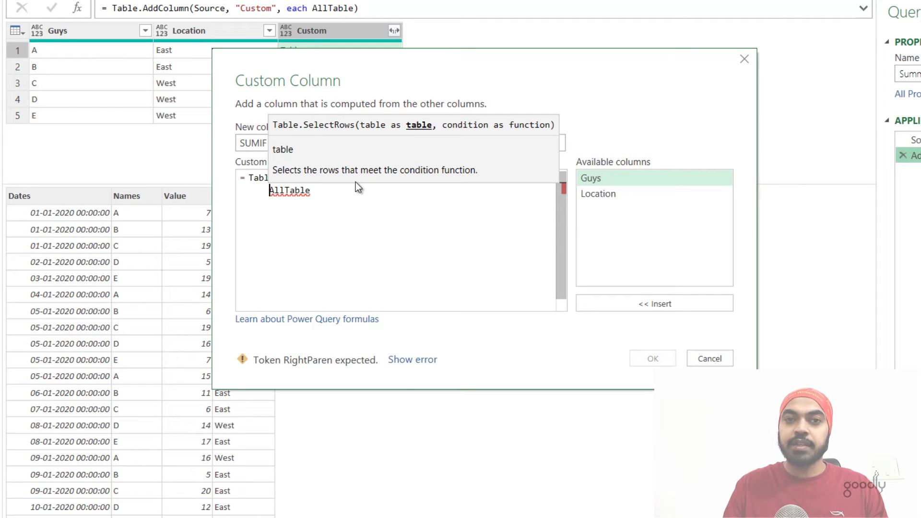
{"action": "key", "text": "End"}
{"action": "type", "text": ","}
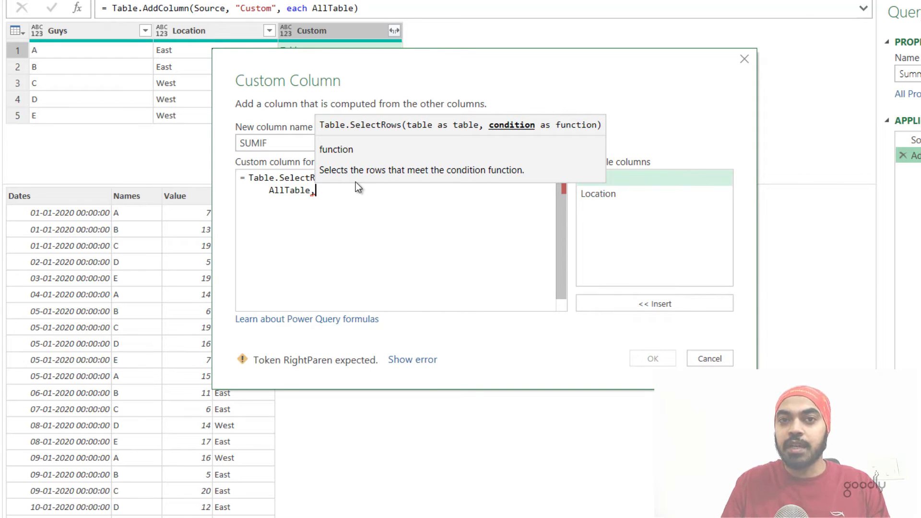
{"action": "key", "text": "Return"}
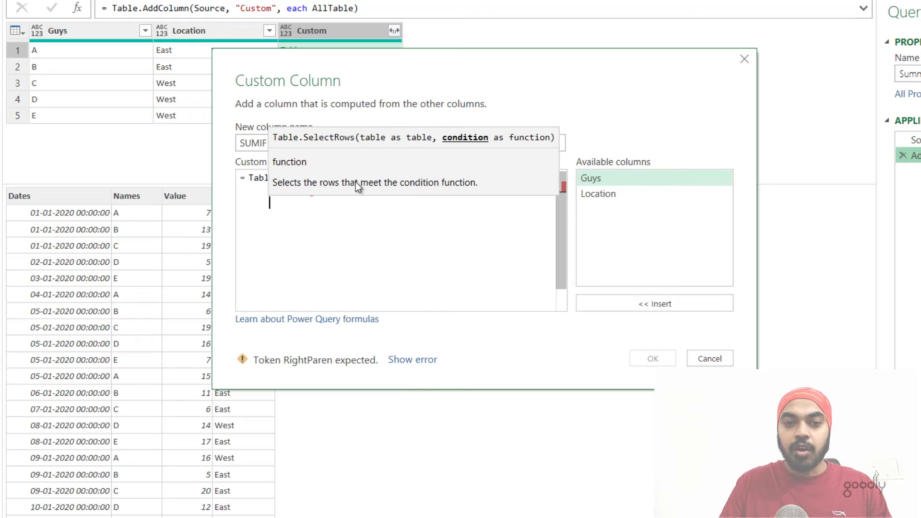
{"action": "left_click_drag", "start_coordinate": [362, 72], "coordinate": [602, 54]}
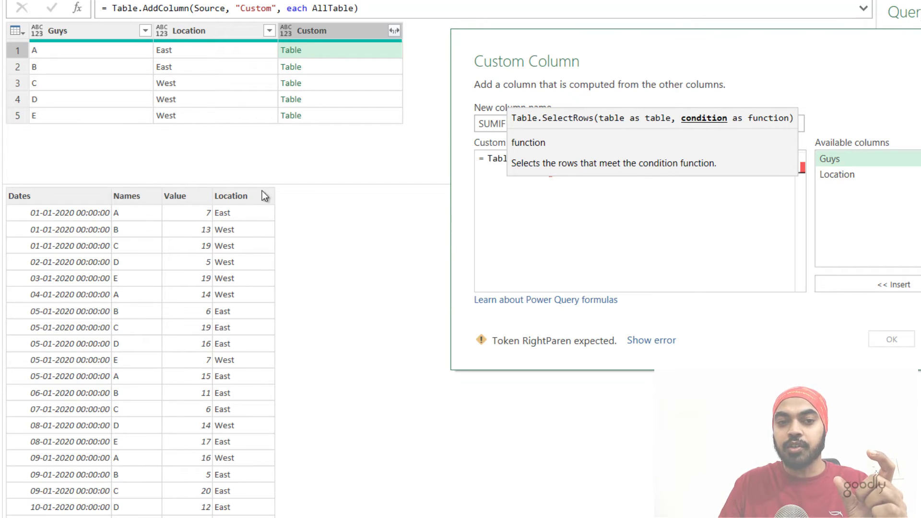
Complete the filter (InnerTable) => InnerTable[Names] = [Guys] and apply the SUMIF column
{"action": "left_click", "coordinate": [524, 195]}
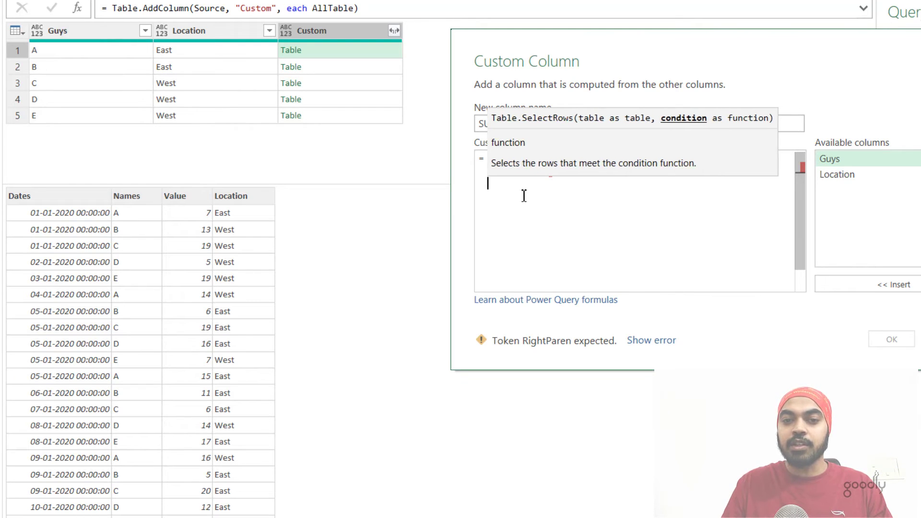
{"action": "type", "text": "AllTable,"}
{"action": "key", "text": "Return"}
{"action": "type", "text": "(inn"}
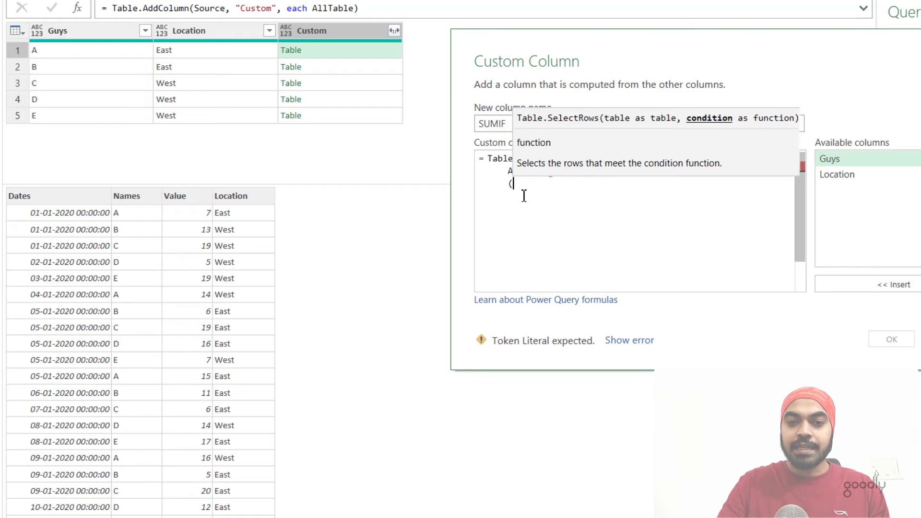
{"action": "key", "text": "BackSpace"}
{"action": "key", "text": "BackSpace"}
{"action": "key", "text": "BackSpace"}
{"action": "type", "text": "InnerTable) ="}
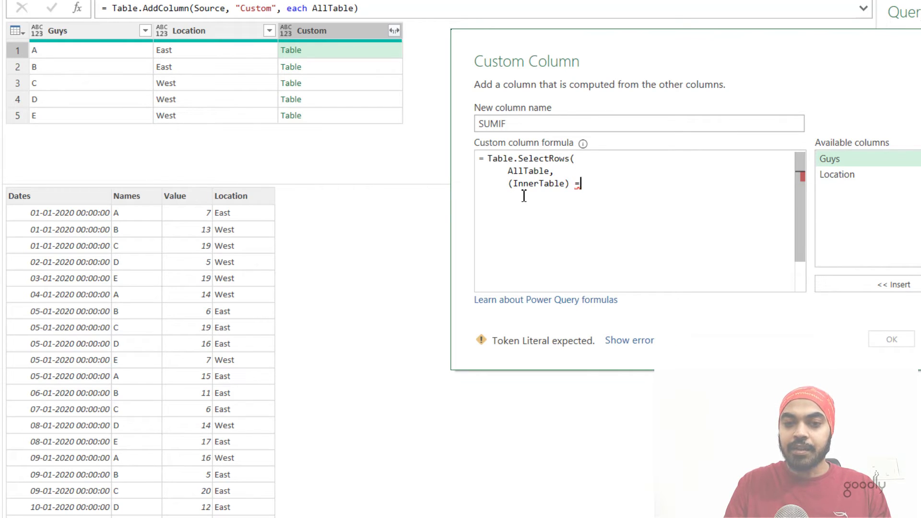
{"action": "type", "text": "> "}
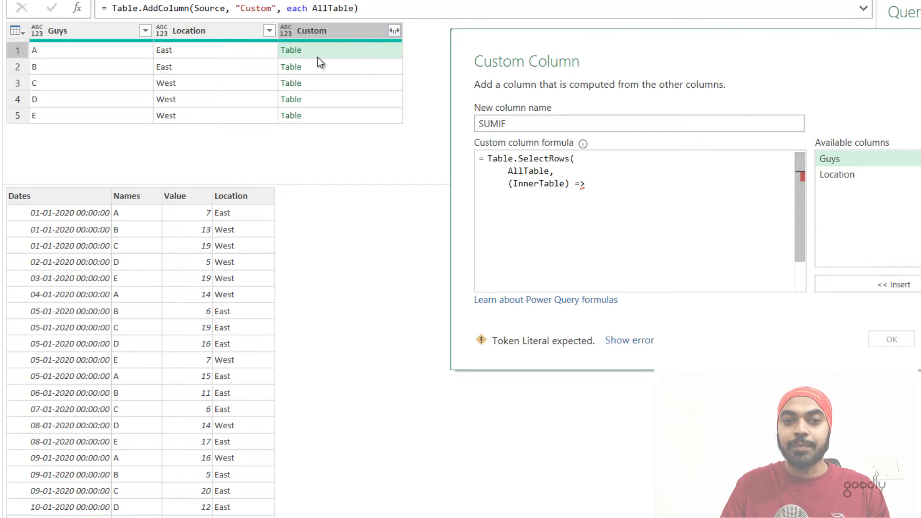
{"action": "type", "text": "in"}
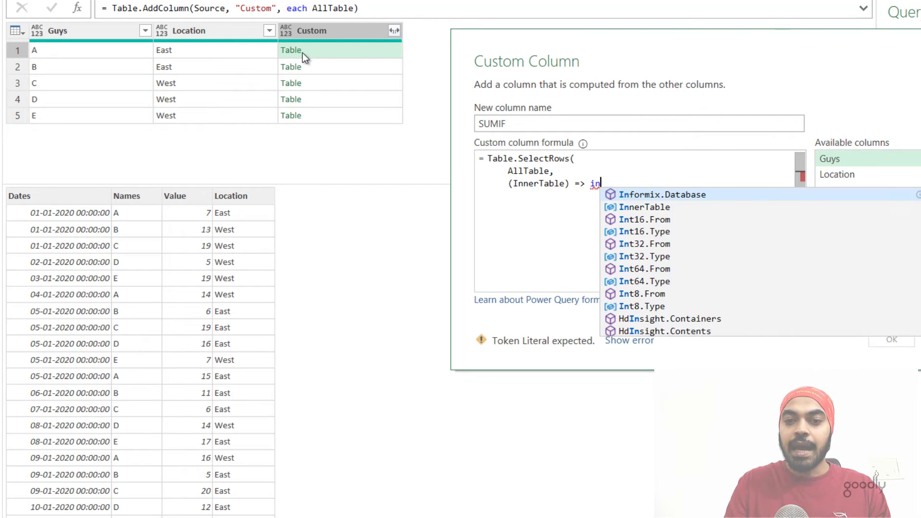
{"action": "type", "text": "n"}
{"action": "key", "text": "Tab"}
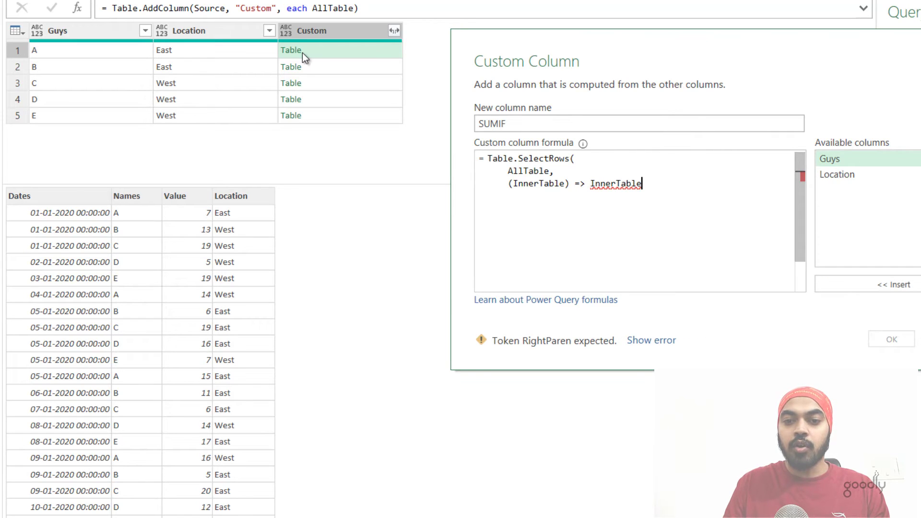
{"action": "type", "text": "[Names] = "}
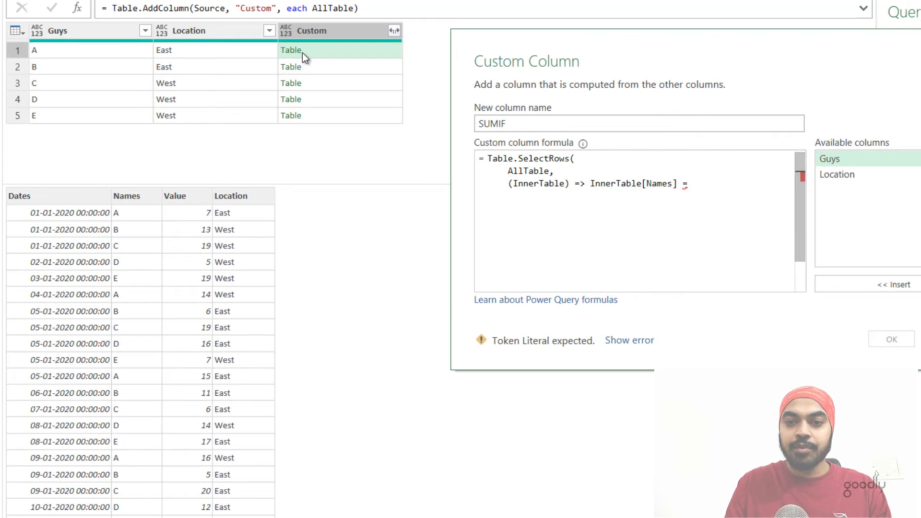
{"action": "type", "text": "[Guys]"}
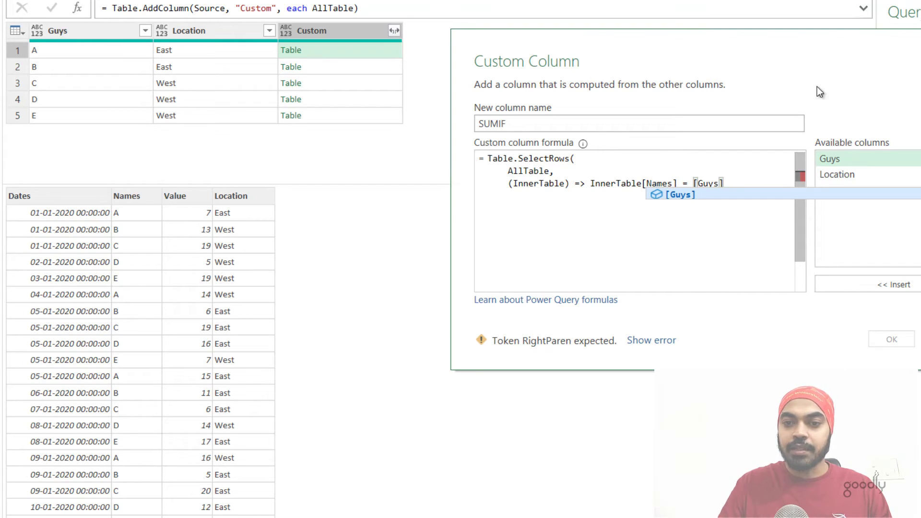
{"action": "key", "text": "Return"}
{"action": "type", "text": ")"}
{"action": "left_click", "coordinate": [891, 339]}
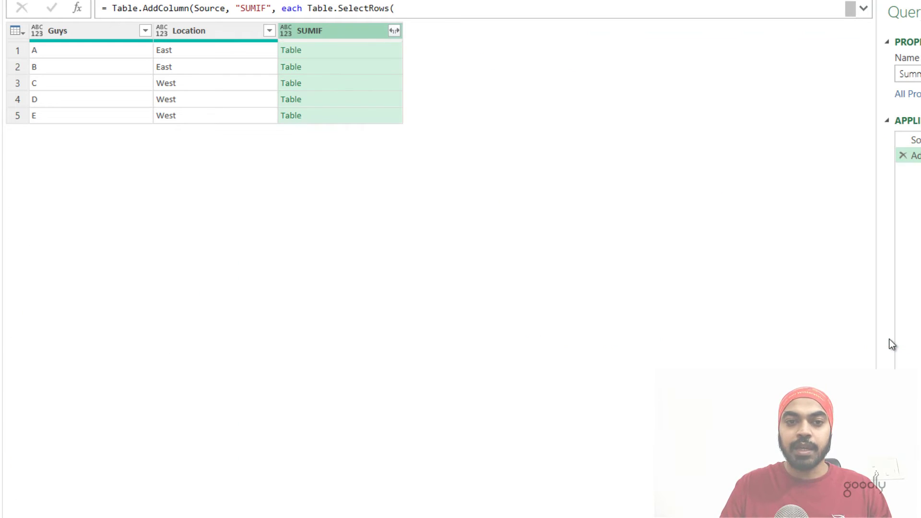
Preview guy A's filtered table of 11 rows and reopen the SUMIF column settings
{"action": "left_click", "coordinate": [318, 52]}
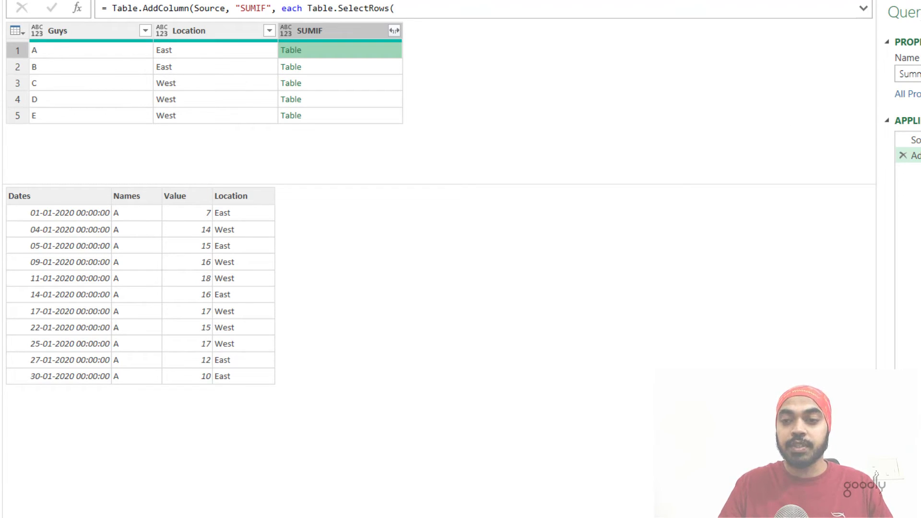
{"action": "left_click", "coordinate": [911, 155]}
Append 'and' after the [Guys] condition and start a new line
{"action": "left_click", "coordinate": [488, 206]}
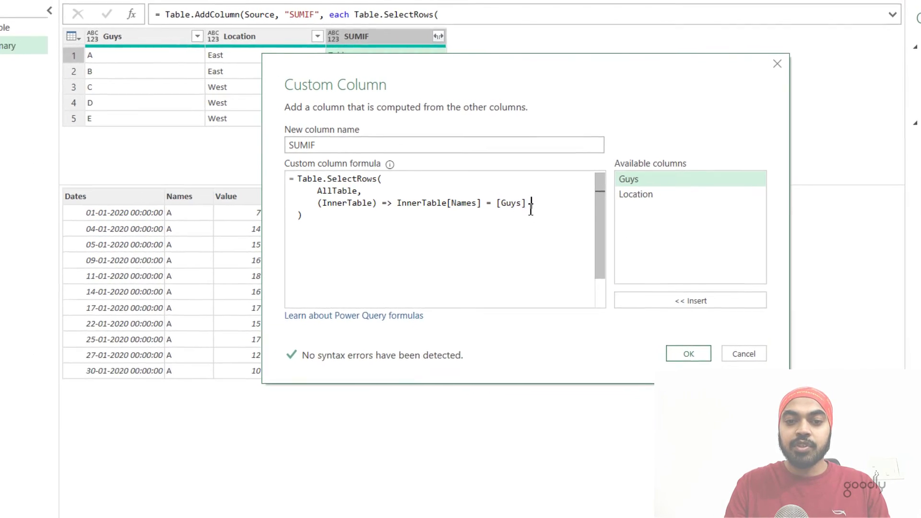
{"action": "type", "text": "and"}
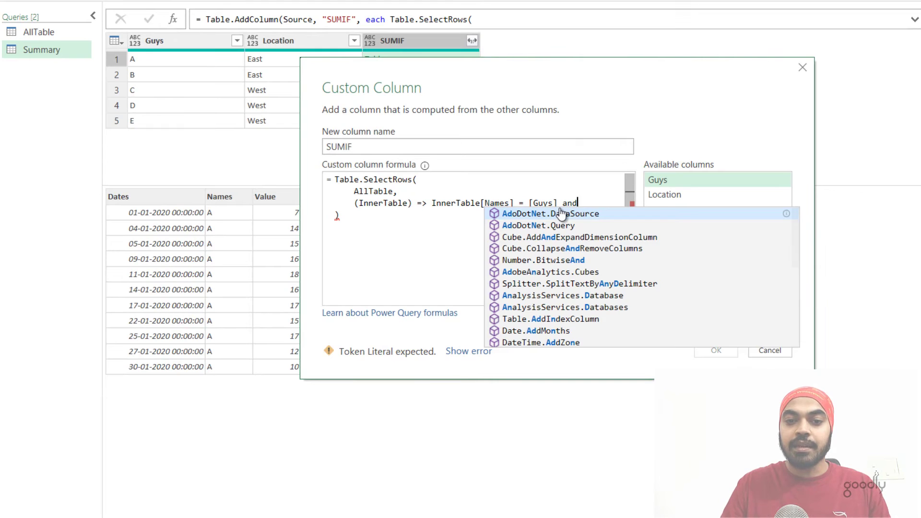
{"action": "key", "text": "Escape"}
{"action": "key", "text": "Up"}
{"action": "left_click", "coordinate": [600, 207]}
{"action": "key", "text": "Return"}
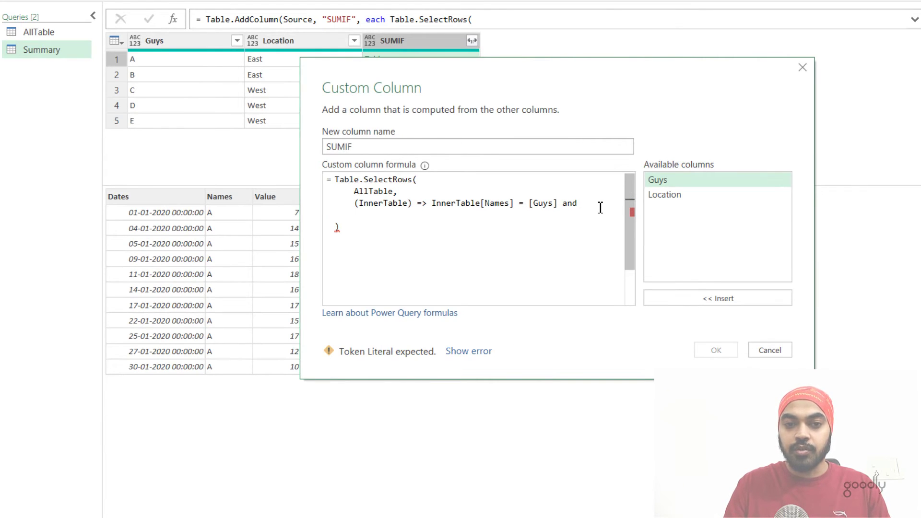
Add InnerTable[Location] = [Location] as the second filter condition and apply it
{"action": "type", "text": "Inn"}
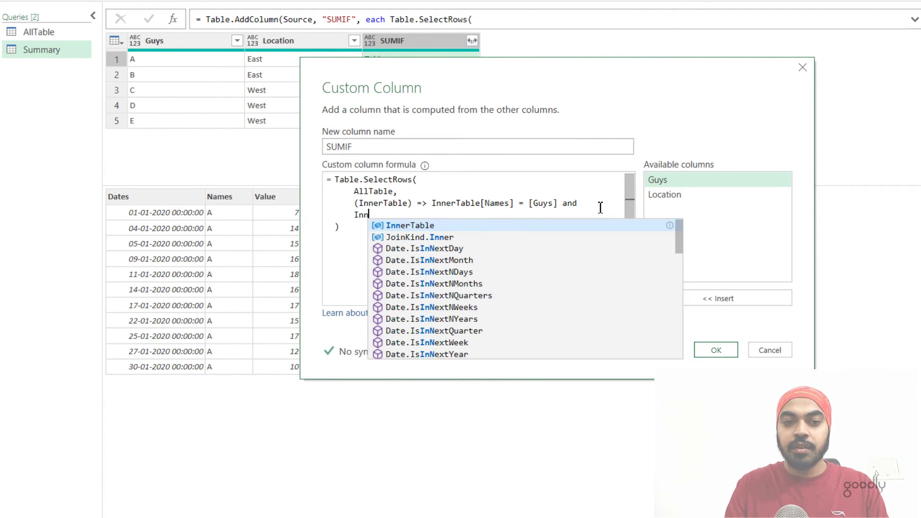
{"action": "key", "text": "Tab"}
{"action": "type", "text": "[Lo"}
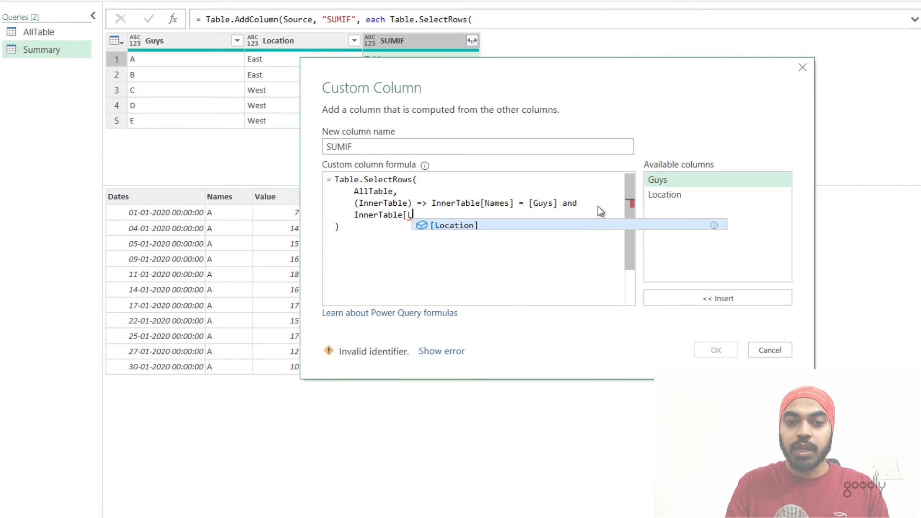
{"action": "key", "text": "Tab"}
{"action": "left_click_drag", "start_coordinate": [480, 72], "coordinate": [629, 78]}
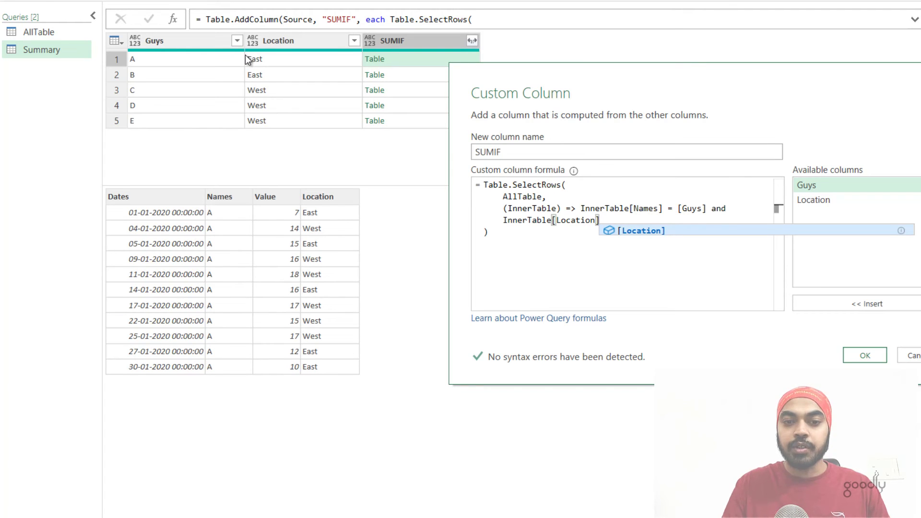
{"action": "type", "text": "= [Loca"}
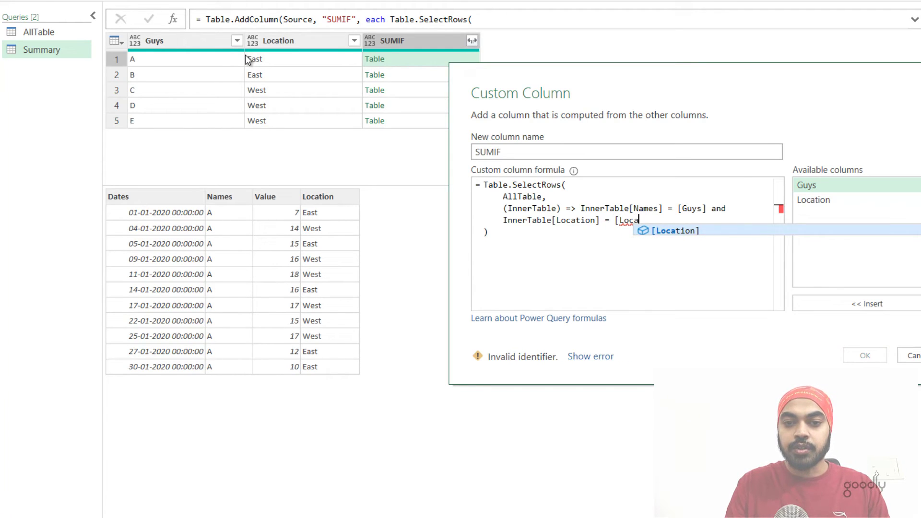
{"action": "key", "text": "Tab"}
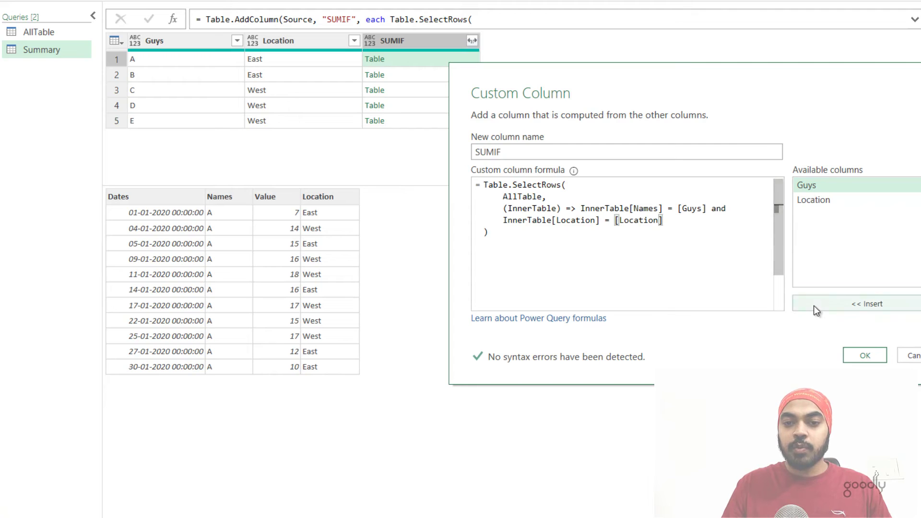
{"action": "left_click", "coordinate": [864, 356]}
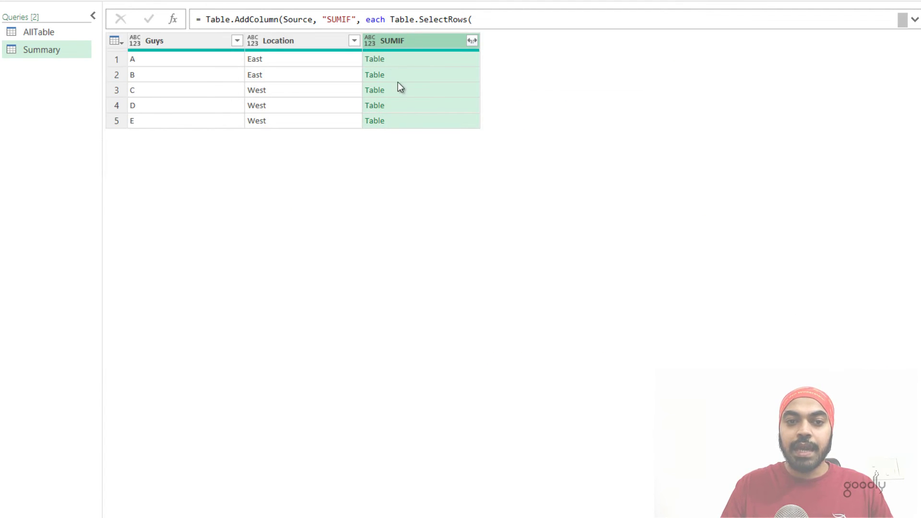
Preview guy A's rows filtered by both name and Location
{"action": "left_click", "coordinate": [405, 58]}
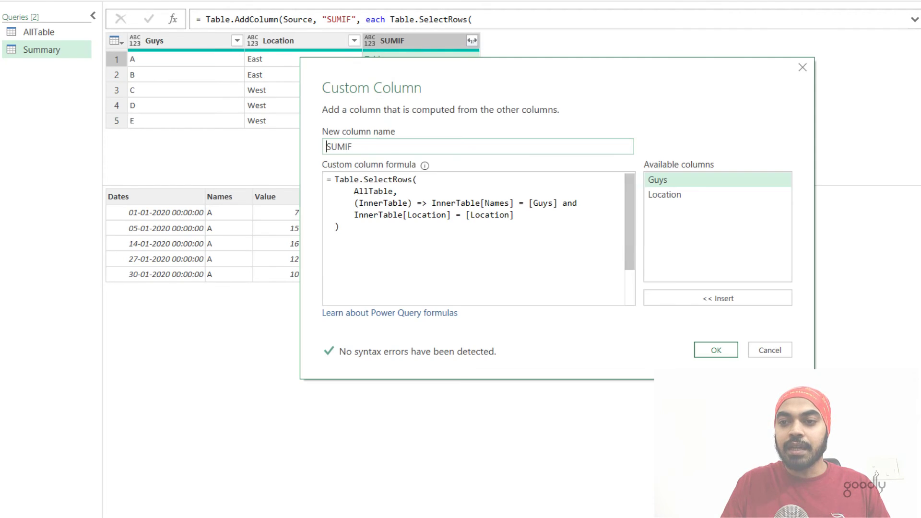
Append [Value] to the SelectRows formula so SUMIF returns lists of matching values
{"action": "left_click_drag", "start_coordinate": [366, 228], "coordinate": [335, 169]}
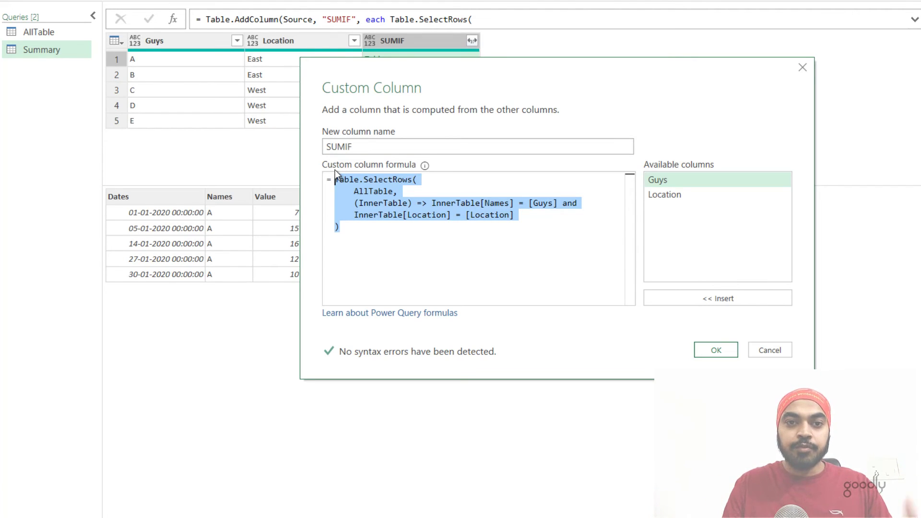
{"action": "left_click_drag", "start_coordinate": [445, 84], "coordinate": [614, 54]}
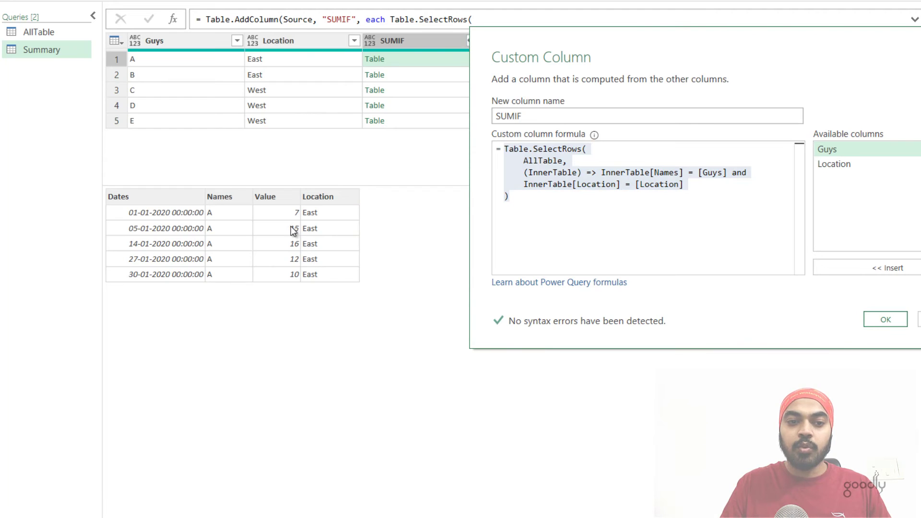
{"action": "type", "text": "["}
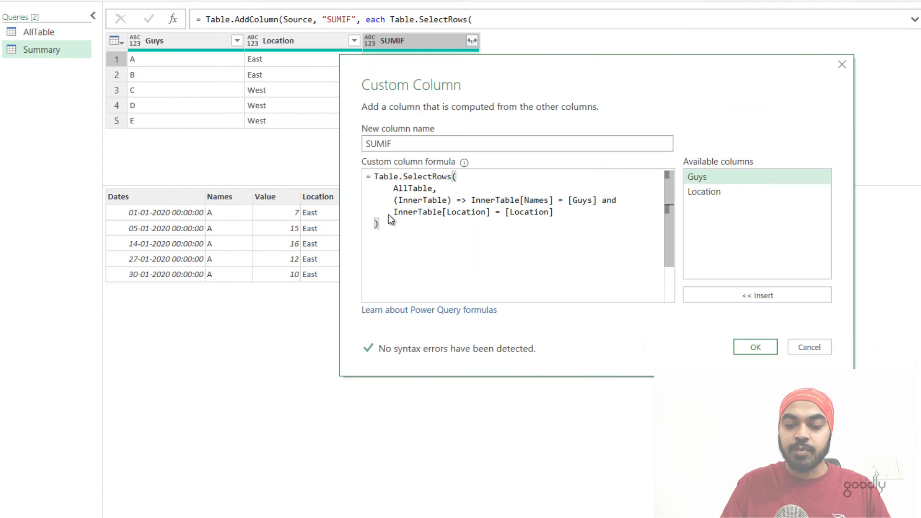
{"action": "type", "text": "Value]"}
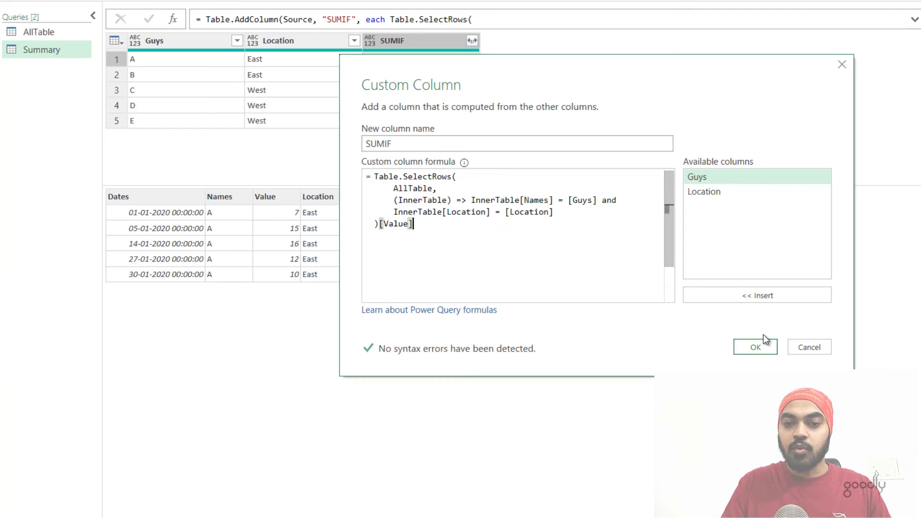
{"action": "left_click", "coordinate": [764, 347]}
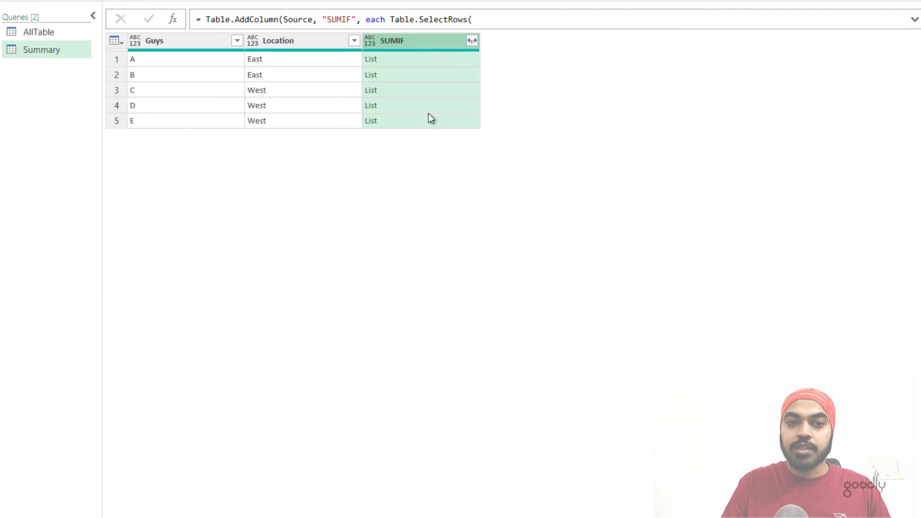
Wrap the SUMIF formula in List.Sum( … ), giving totals 60, 52, 78, 40, 59
{"action": "left_click", "coordinate": [396, 57]}
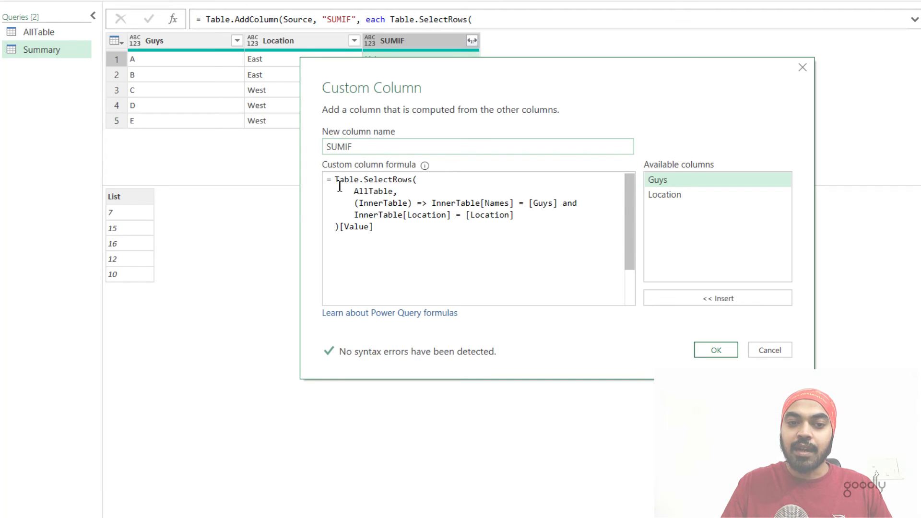
{"action": "left_click_drag", "start_coordinate": [338, 180], "coordinate": [412, 282]}
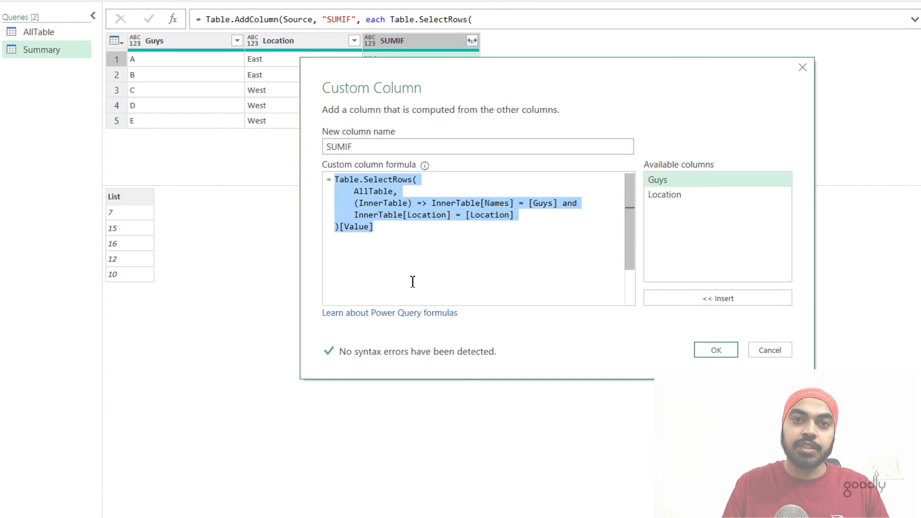
{"action": "key", "text": "ctrl+Home"}
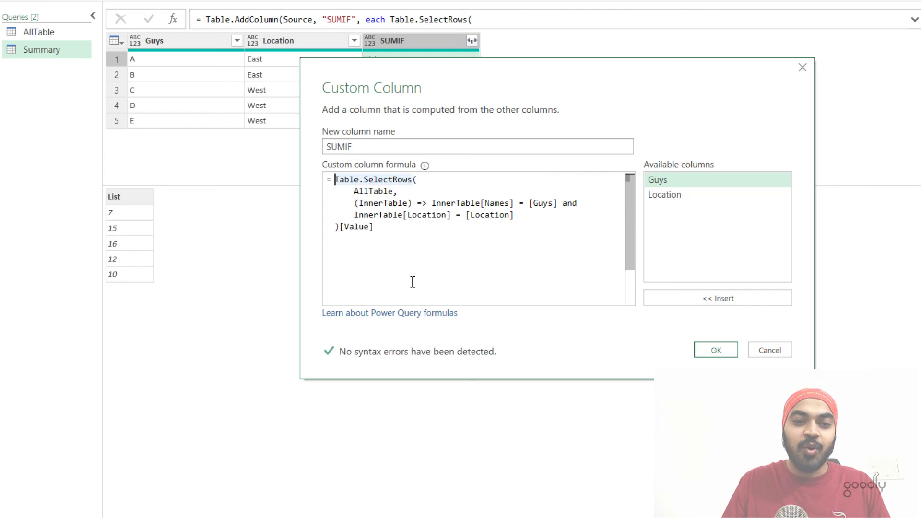
{"action": "type", "text": "List.Sum("}
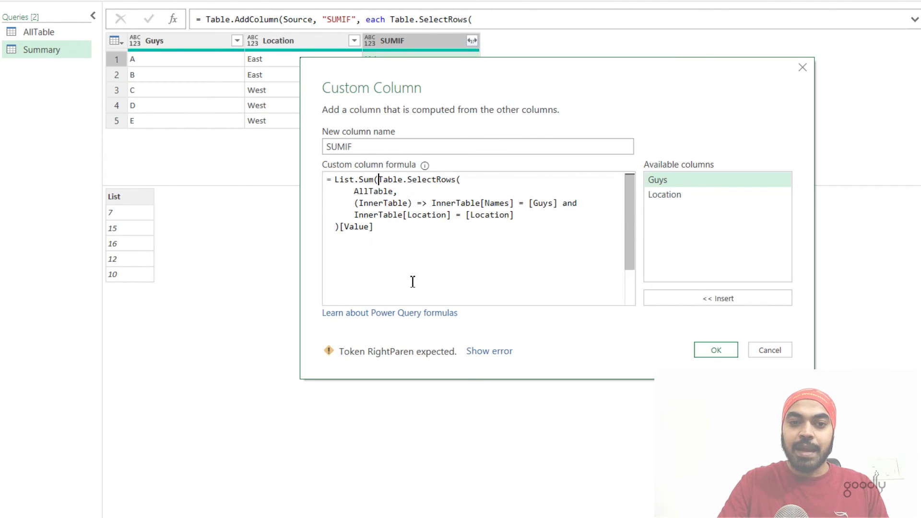
{"action": "key", "text": "Down"}
{"action": "key", "text": "Down"}
{"action": "key", "text": "Down"}
{"action": "key", "text": "Down"}
{"action": "type", "text": ")"}
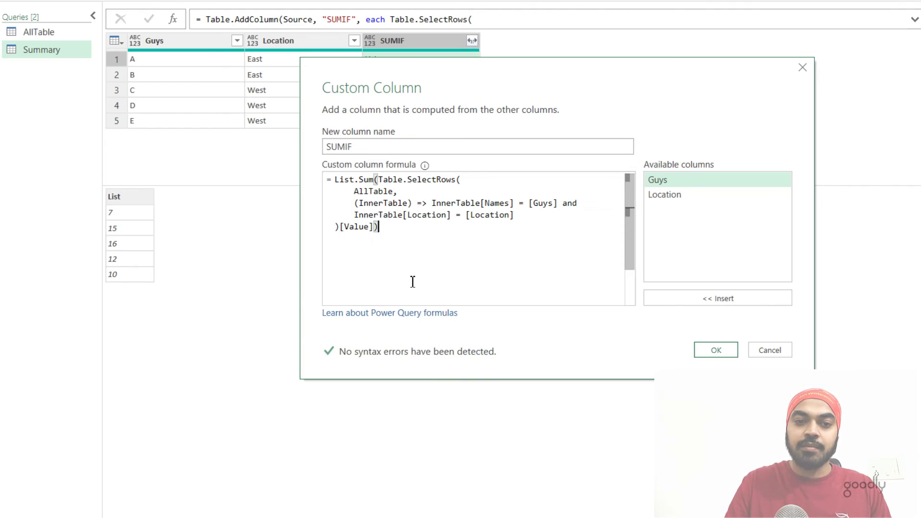
{"action": "left_click", "coordinate": [700, 353]}
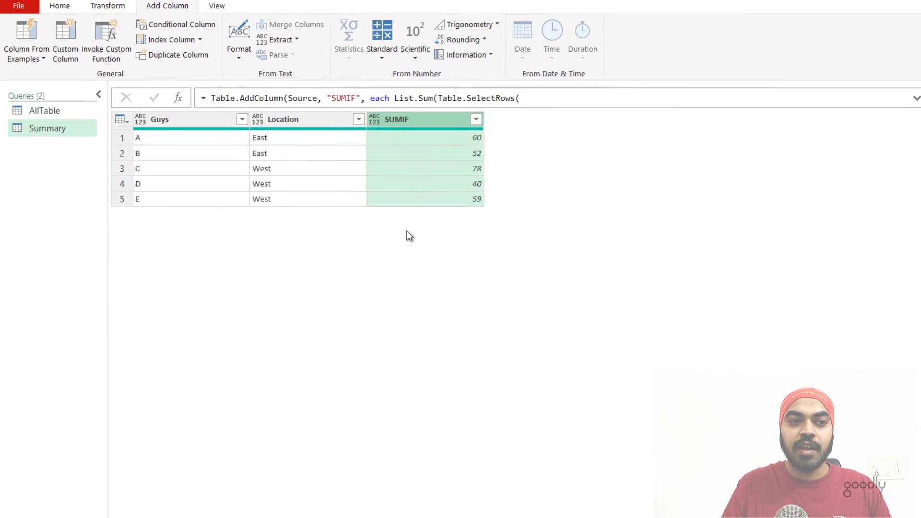
Close & Load the Summary query onto the worksheet
{"action": "left_click", "coordinate": [60, 5]}
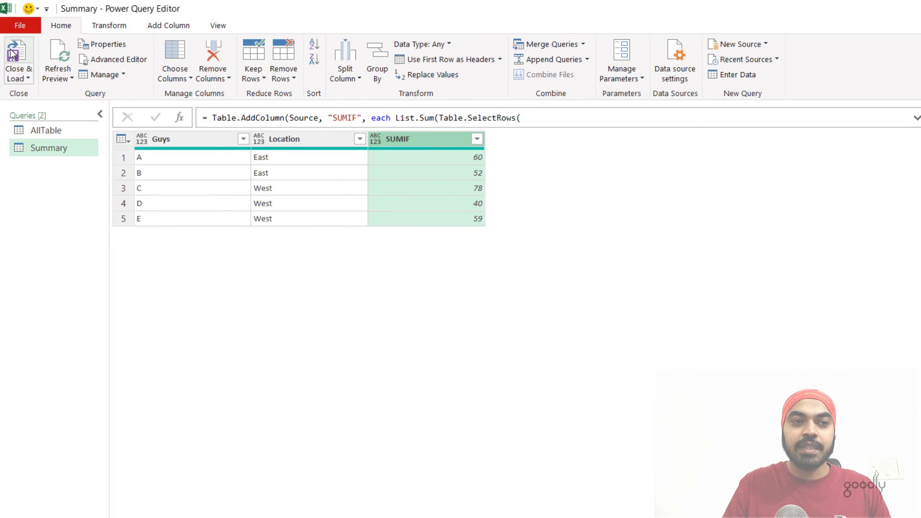
{"action": "left_click", "coordinate": [12, 54]}
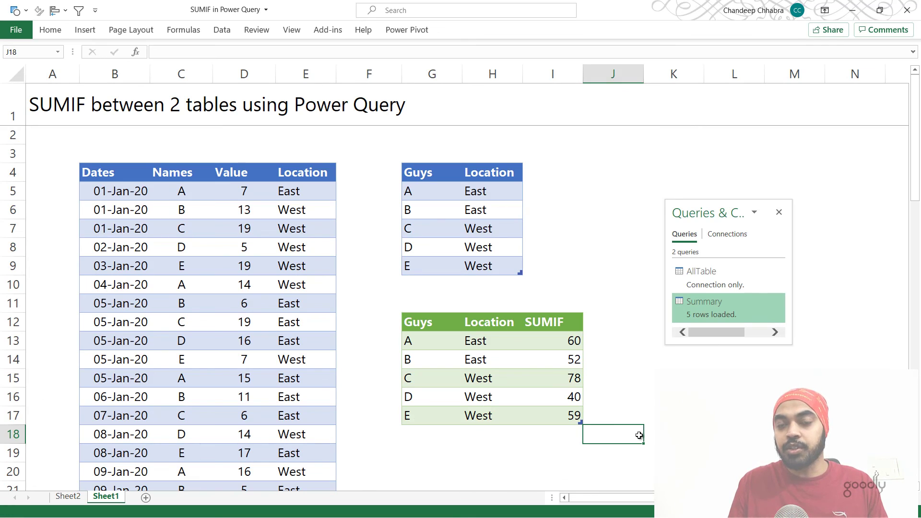
Change guy C's location in cell H7 of the lookup table to East
{"action": "left_click", "coordinate": [484, 232]}
{"action": "type", "text": "East"}
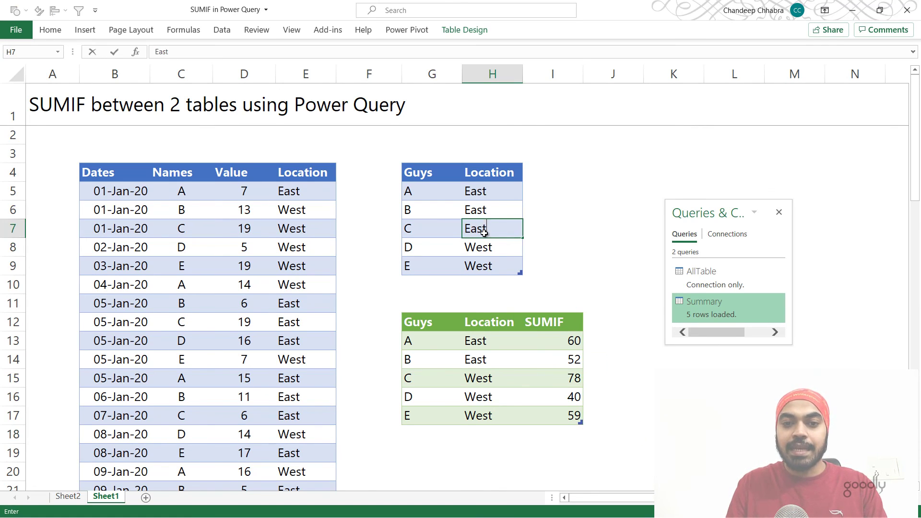
{"action": "key", "text": "Return"}
Refresh the summary table and select its SUMIF values, now showing C as East with 68
{"action": "right_click", "coordinate": [479, 343]}
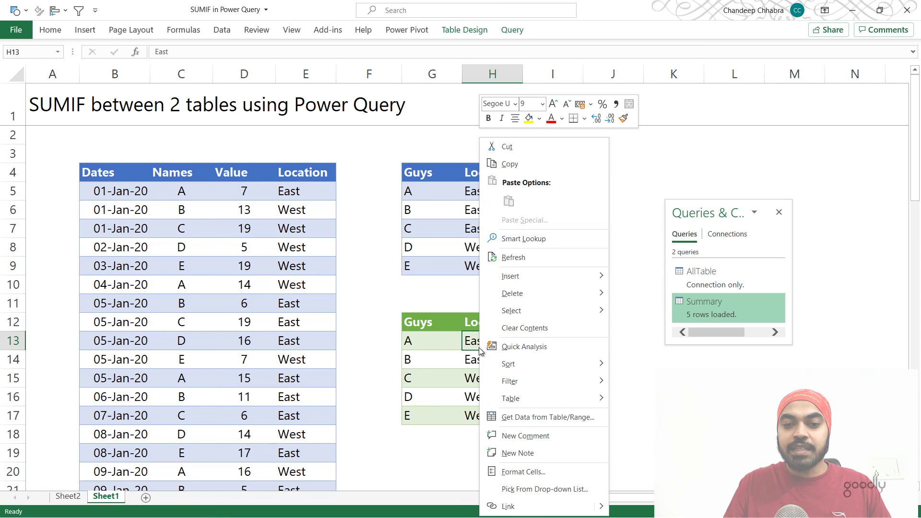
{"action": "left_click", "coordinate": [522, 258]}
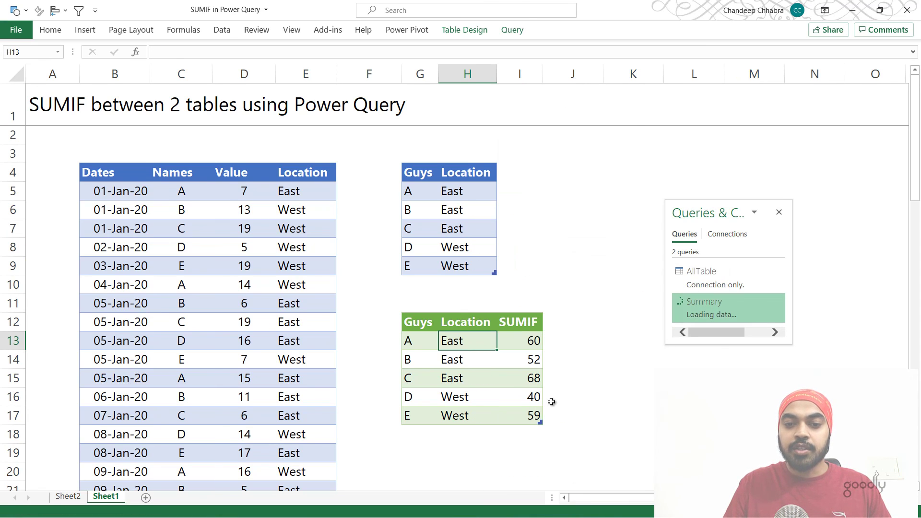
{"action": "left_click_drag", "start_coordinate": [530, 379], "coordinate": [538, 426]}
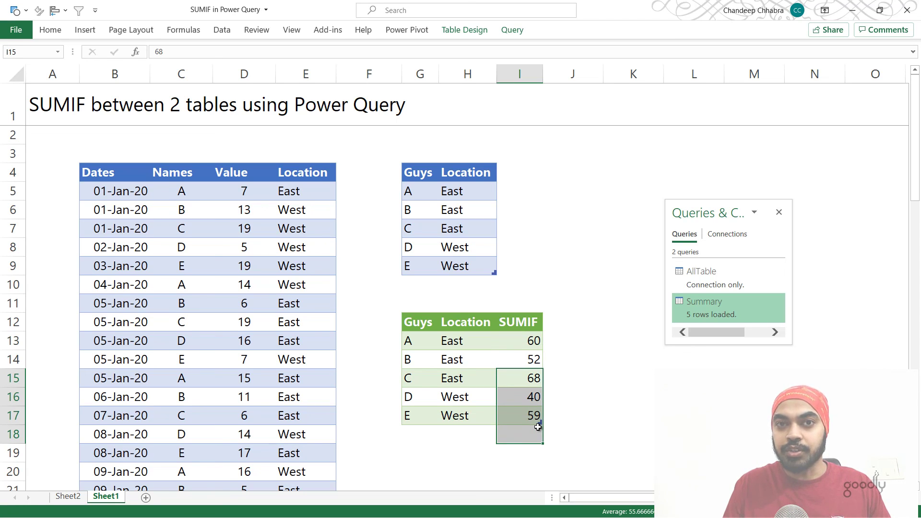